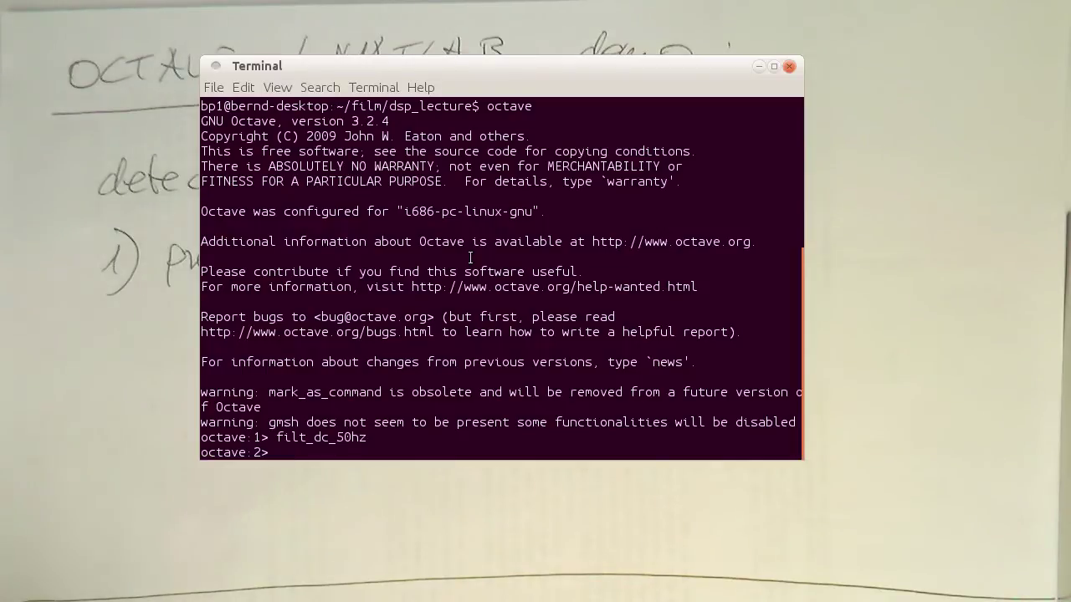
- Plot the ECG with plot(ecg); and box-zoom onto the first two heartbeats, samples about 1000–2200
text(t(ecg)
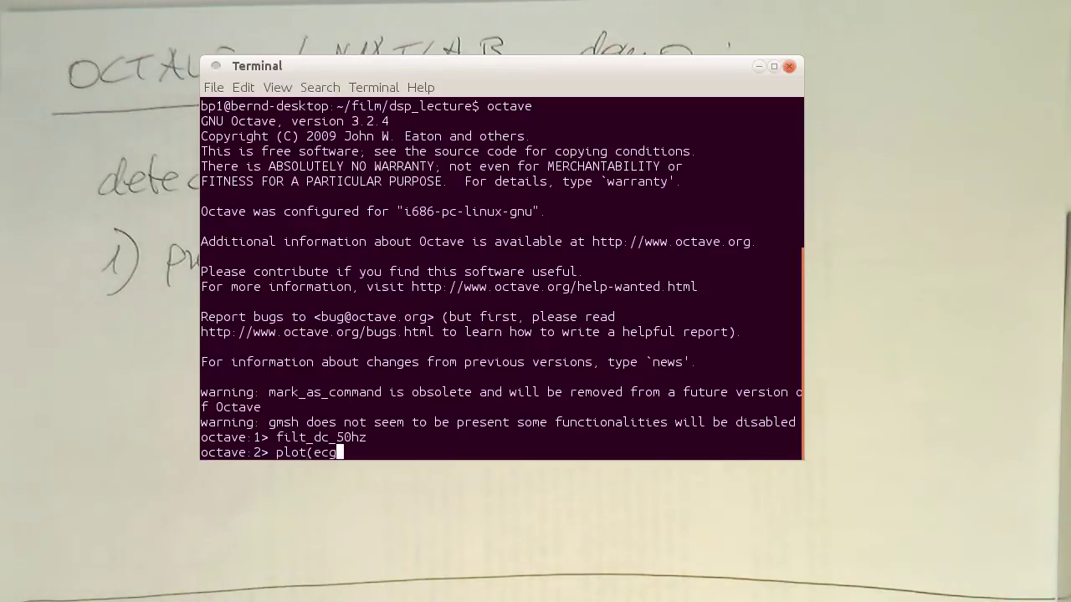
text();)
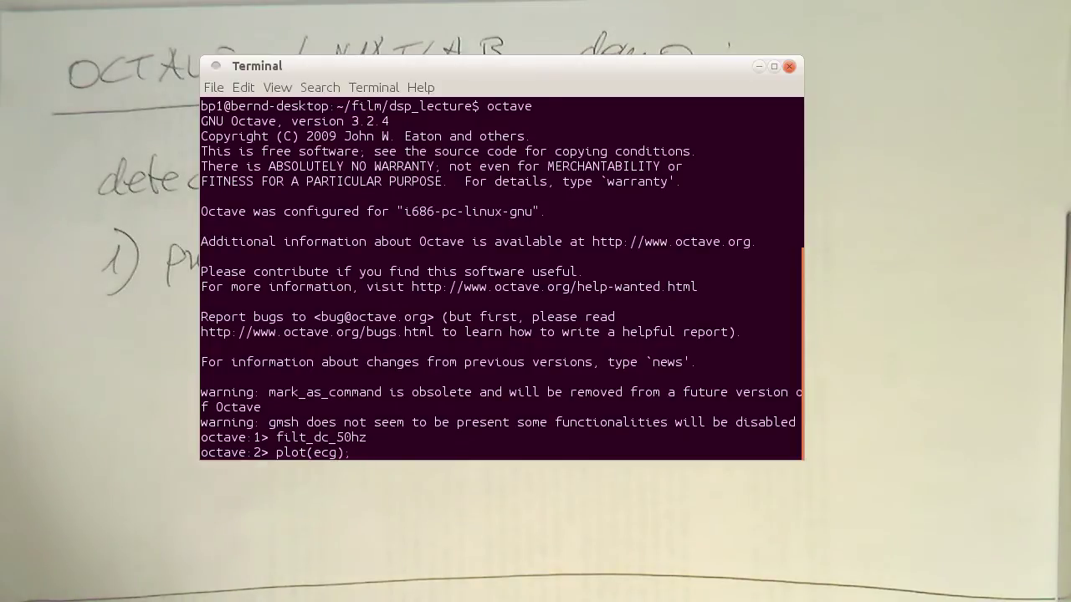
key(Return)
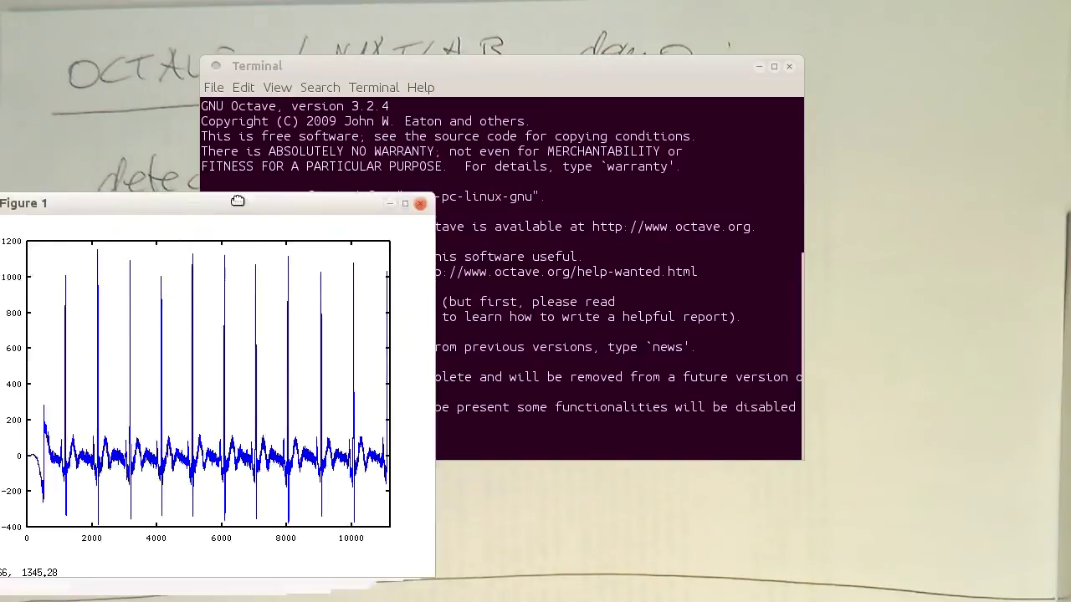
drag(234, 201, 329, 150)
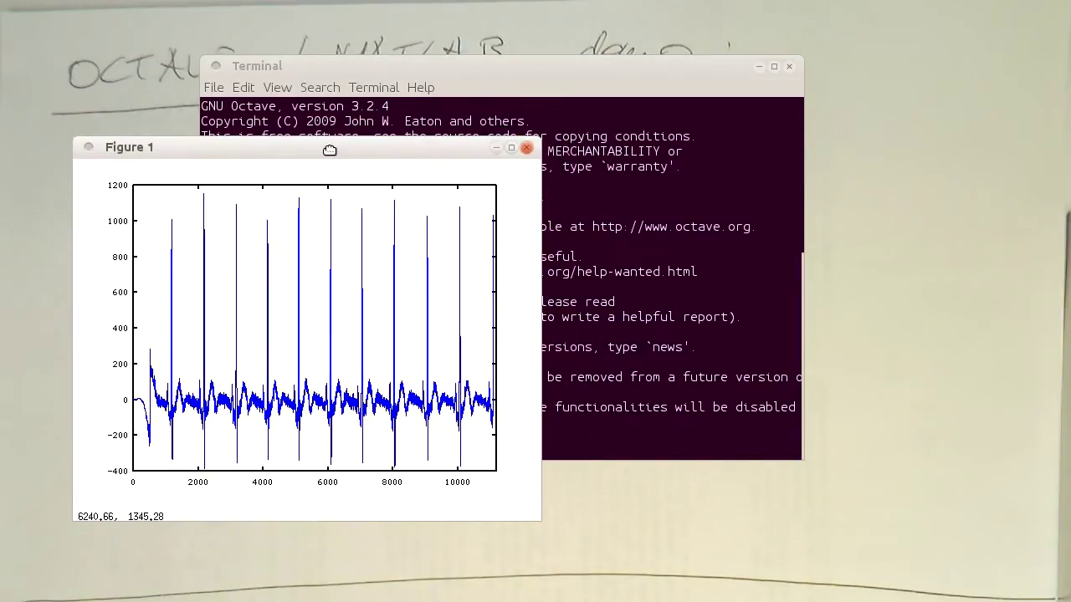
right_click(156, 201)
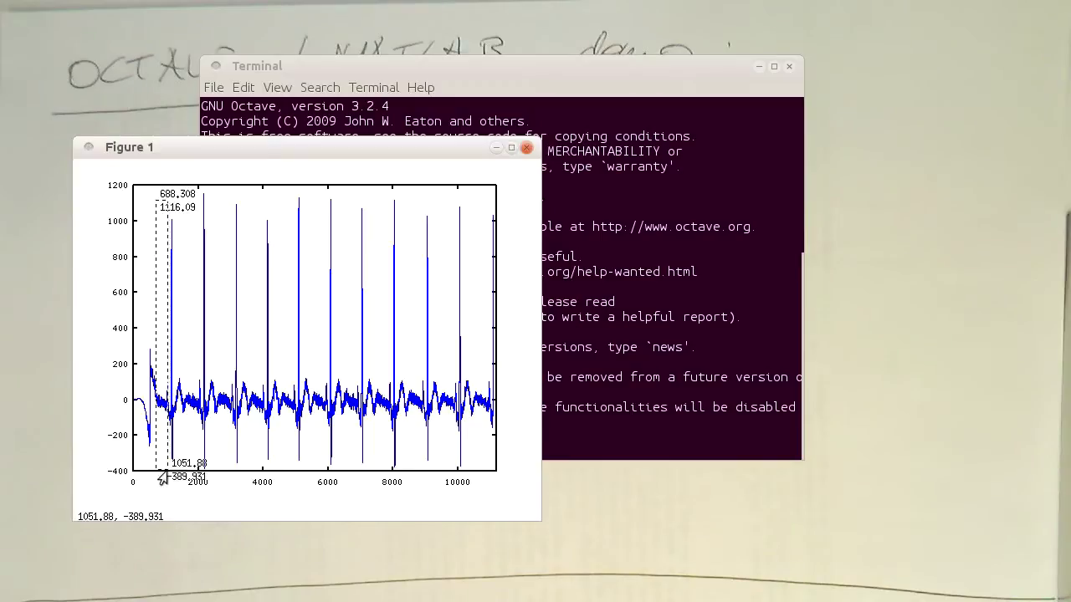
right_click(225, 476)
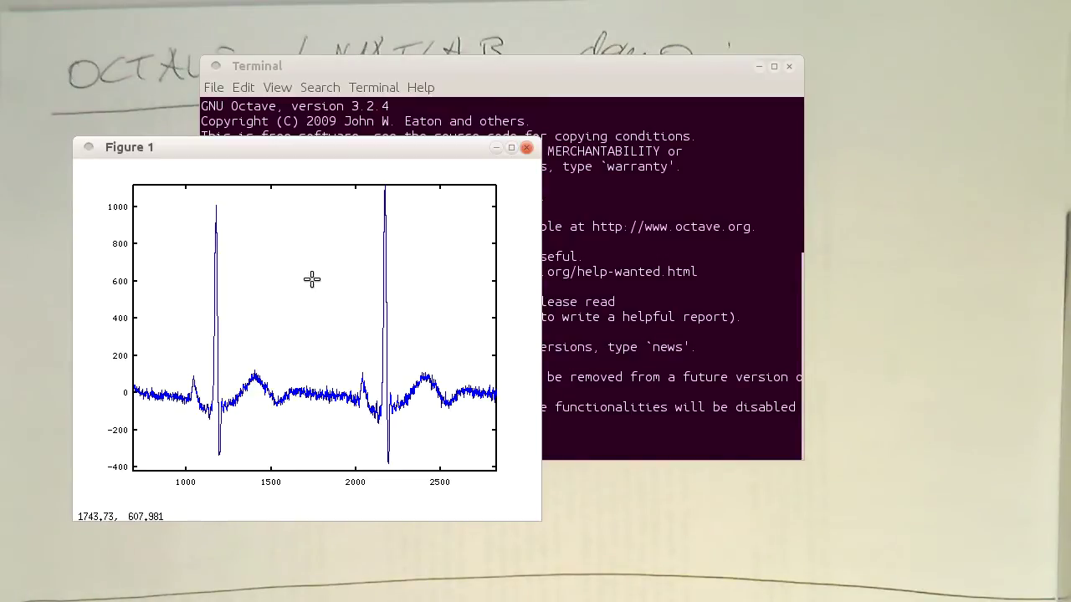
- Rerun plot(ecg); to show the full ECG signal again
key(alt+Tab)
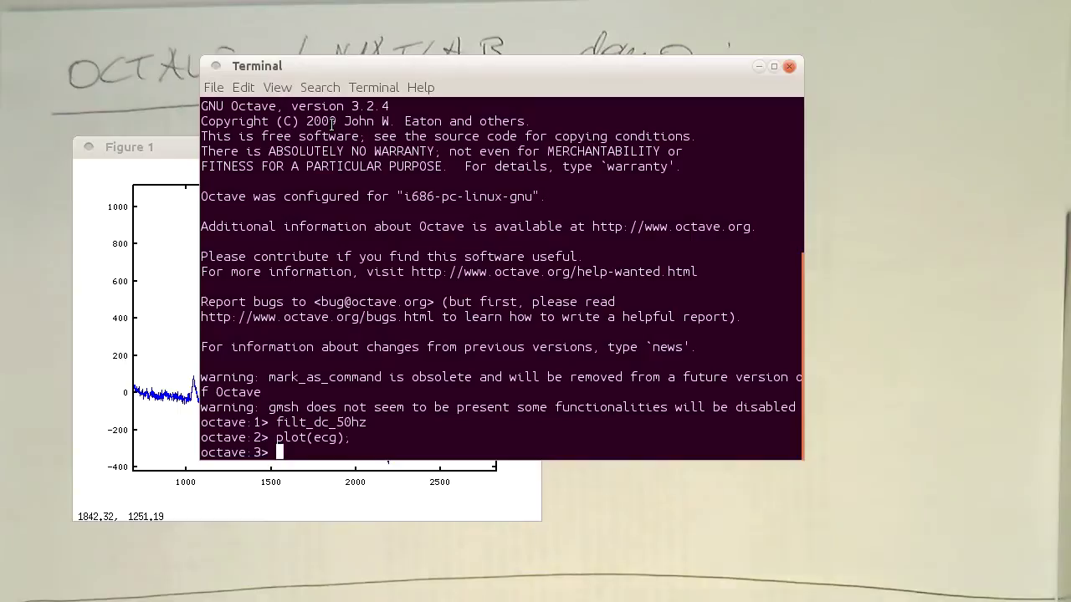
key(Up)
key(Return)
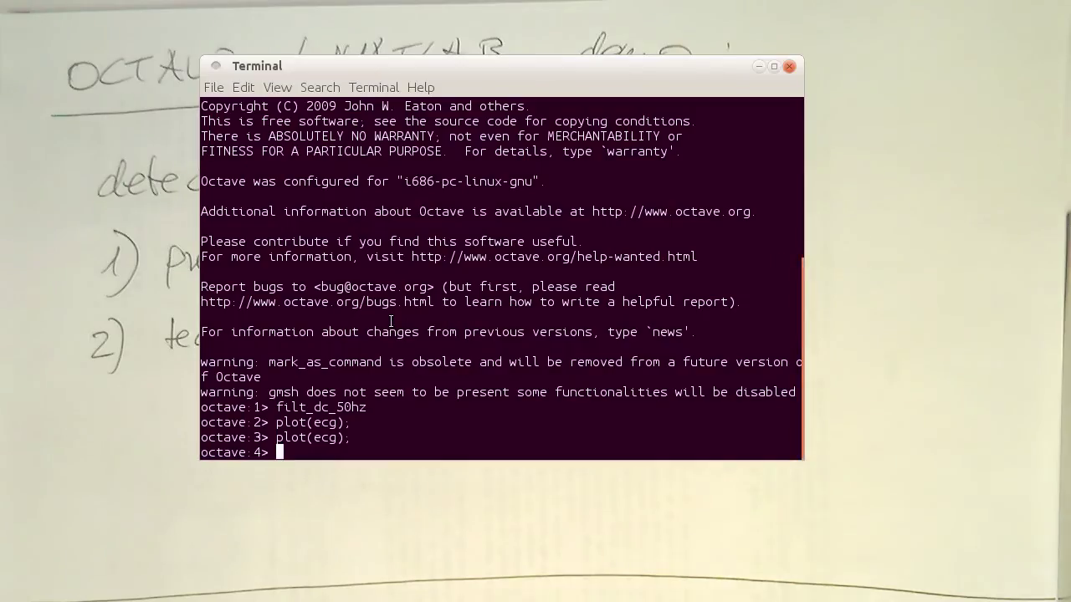
key(Up)
key(Return)
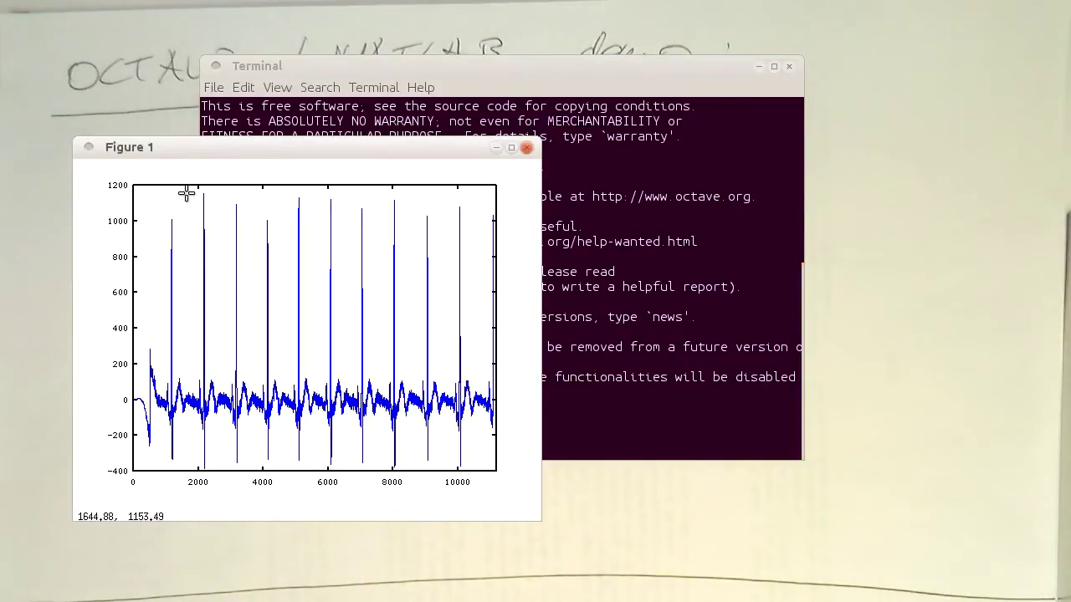
- Box-zoom onto the single heartbeat near sample 2200, then return to the Octave command line
right_click(189, 186)
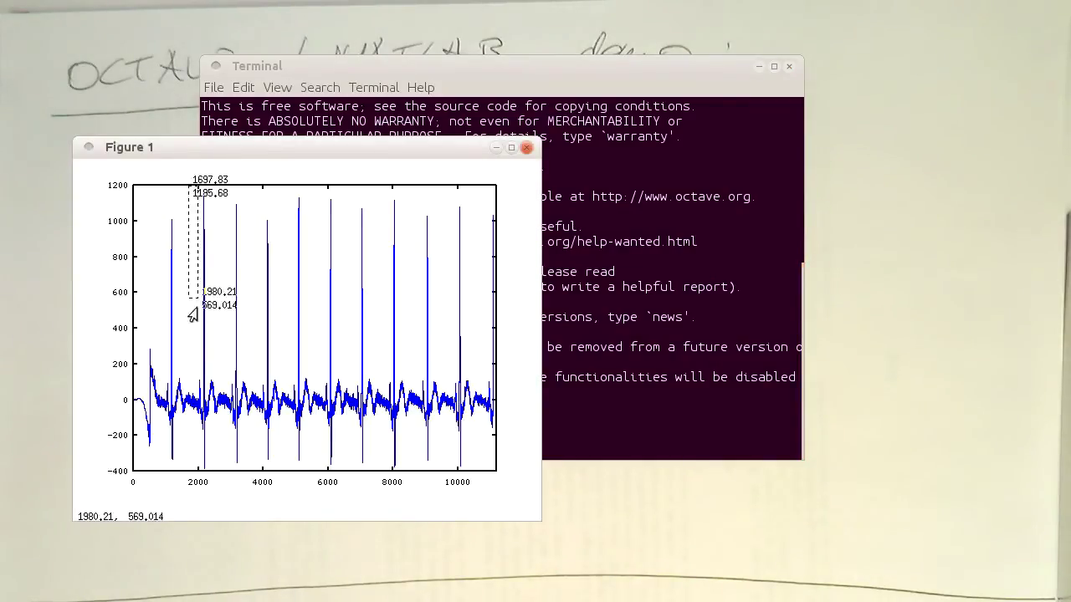
right_click(235, 489)
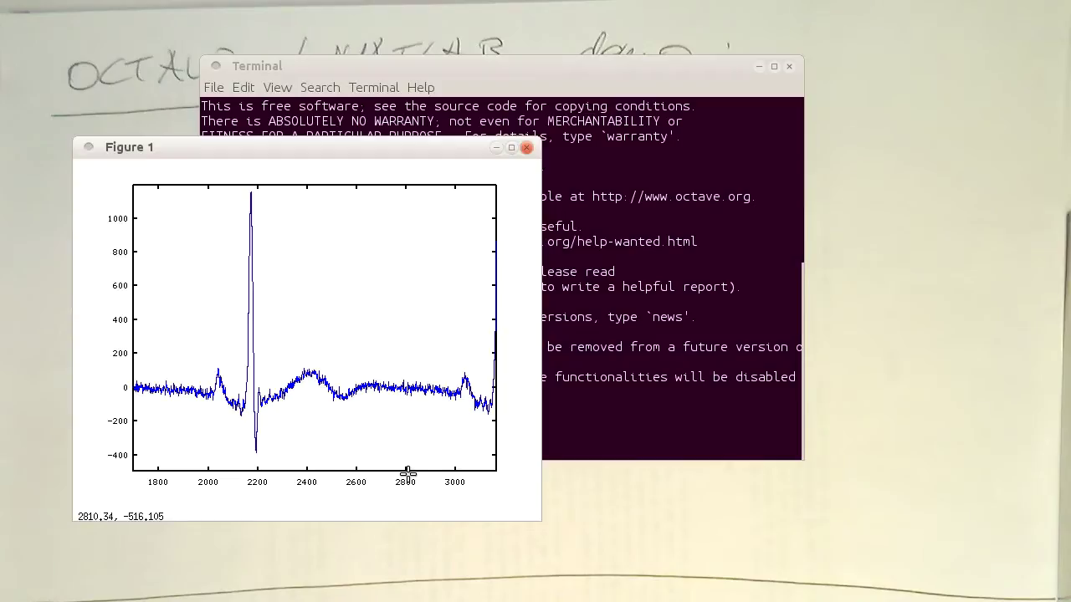
click(593, 384)
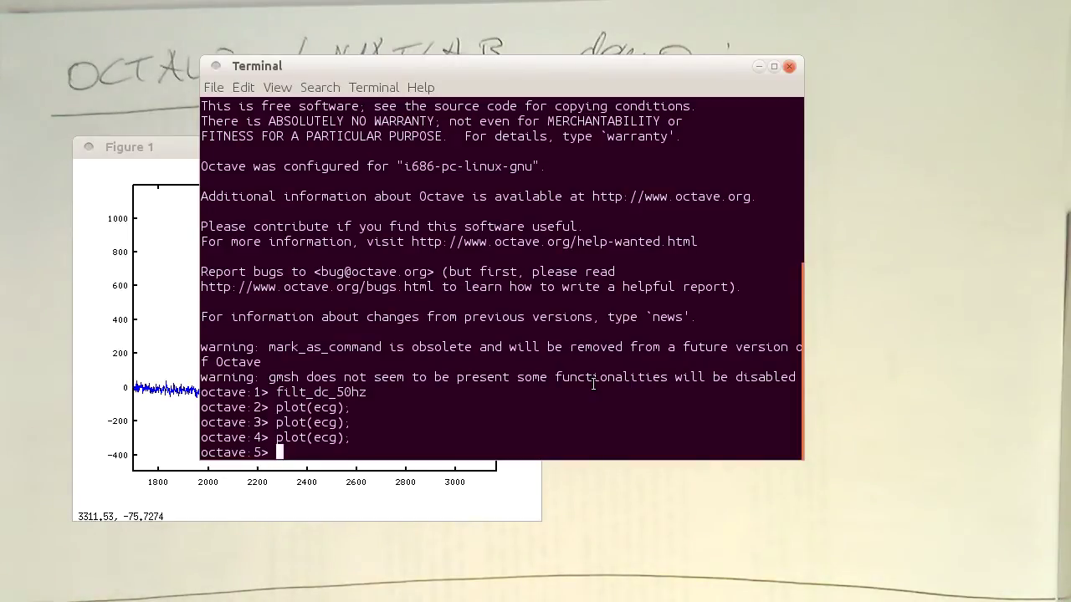
- Store hb = ecg(1800:2800), plot it, and shift its figure slightly down and left
text(hb = )
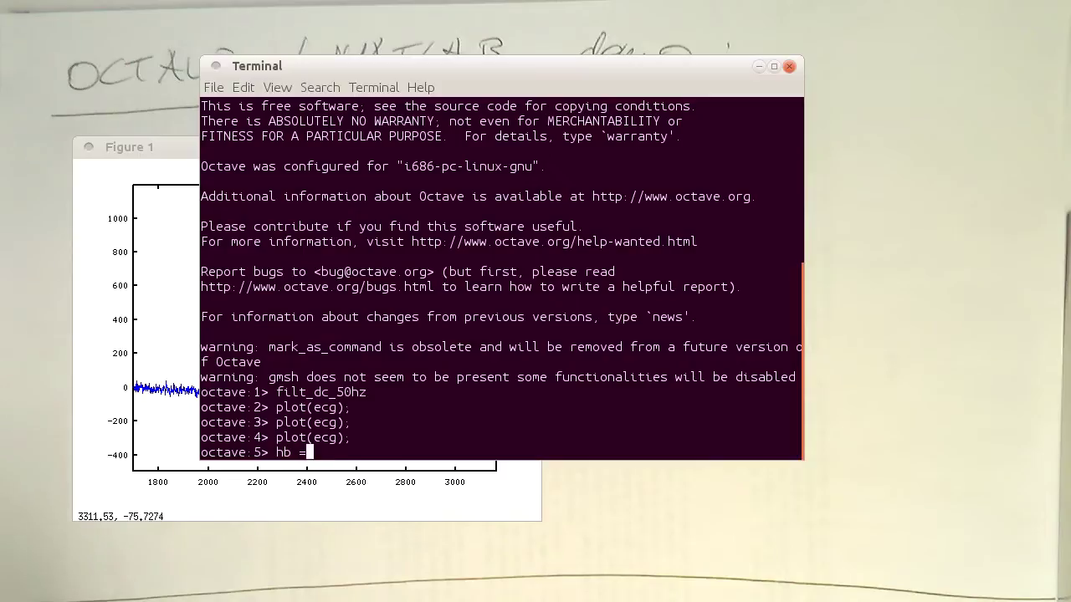
text(ecg(1)
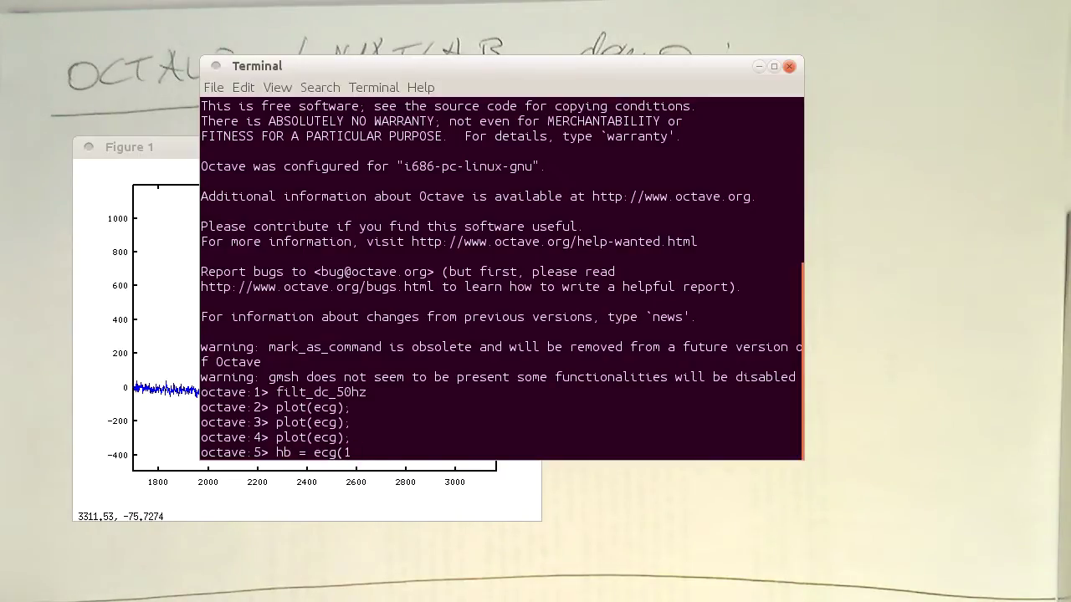
text(800:2800)
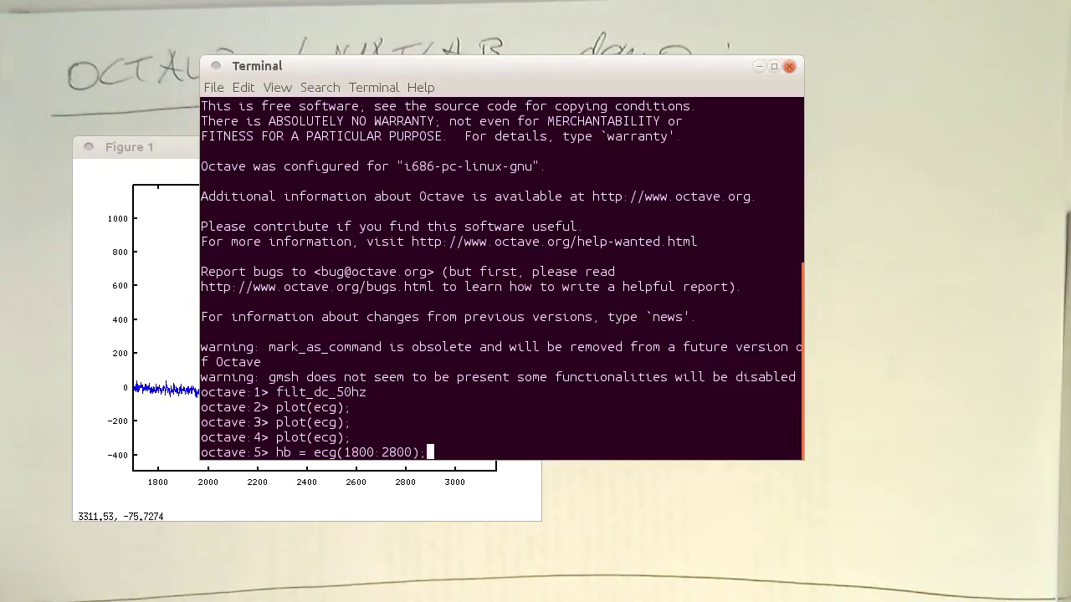
text();)
key(Return)
text(plot(hb)
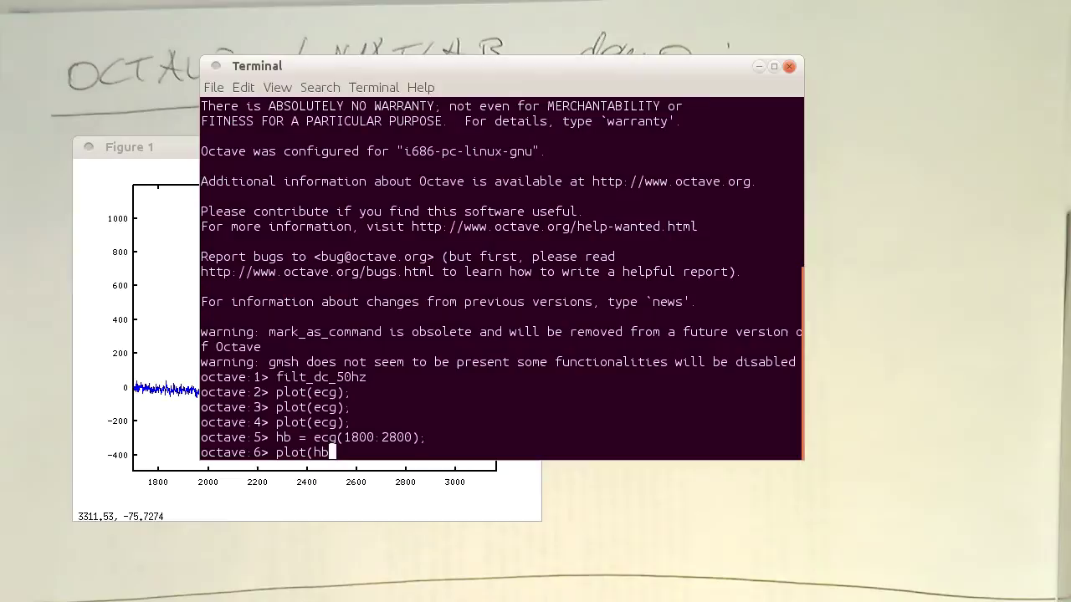
text();)
key(Return)
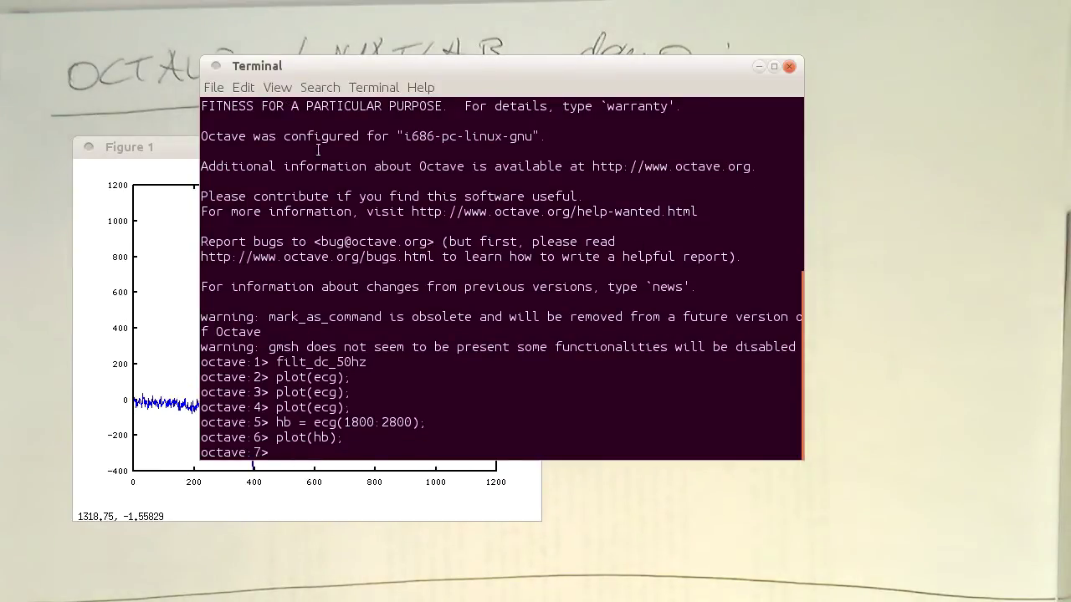
click(156, 147)
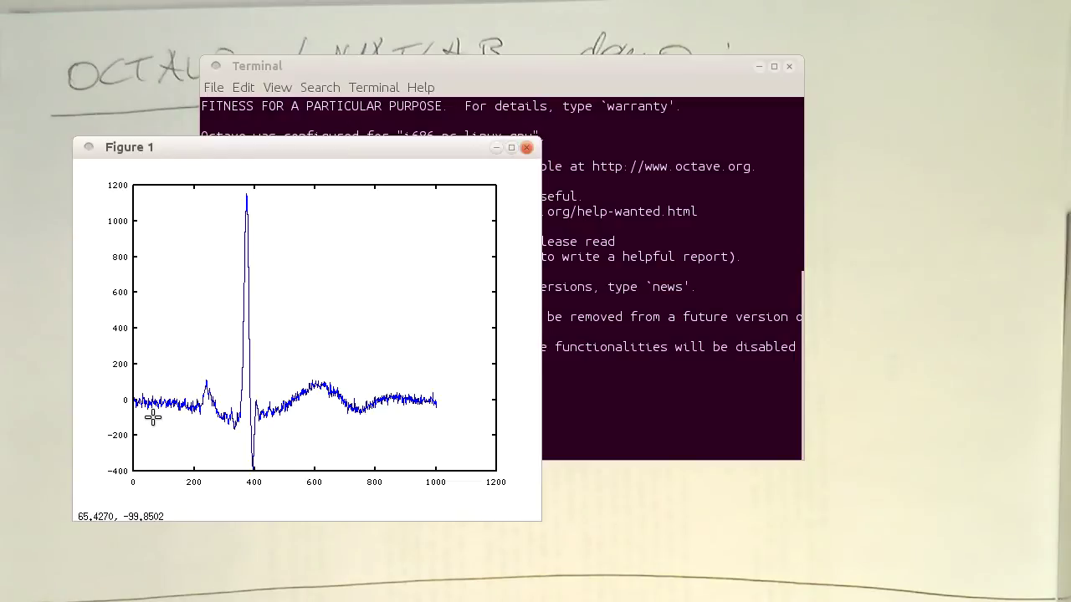
drag(209, 150, 196, 193)
- Create the time-reversed template b = flipud(hb), correcting the mistyped hd
drag(350, 70, 500, 26)
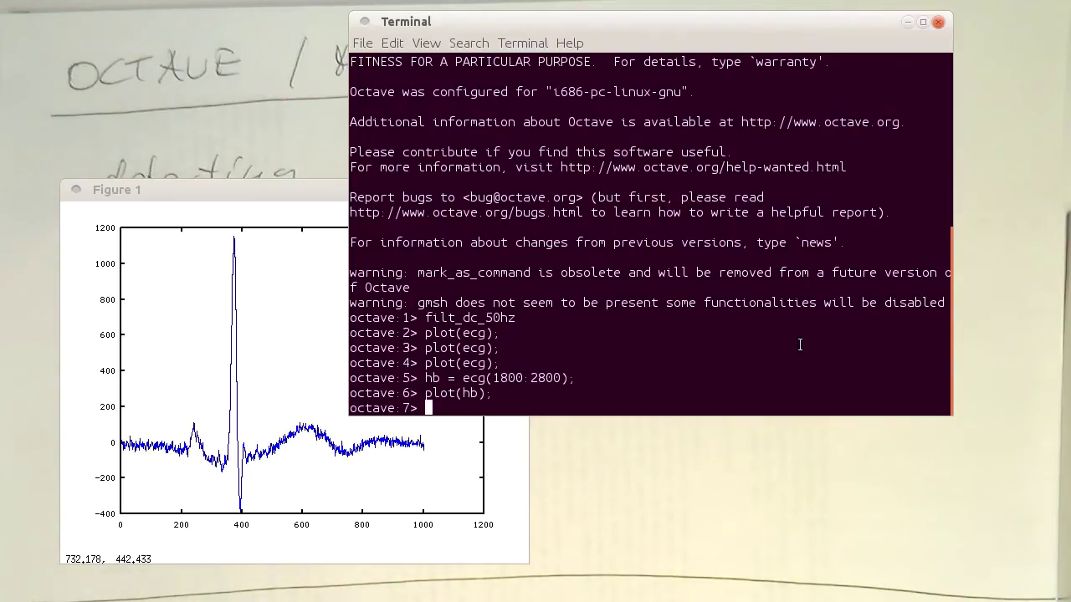
text(=)
text(flipud(hd);)
key(Return)
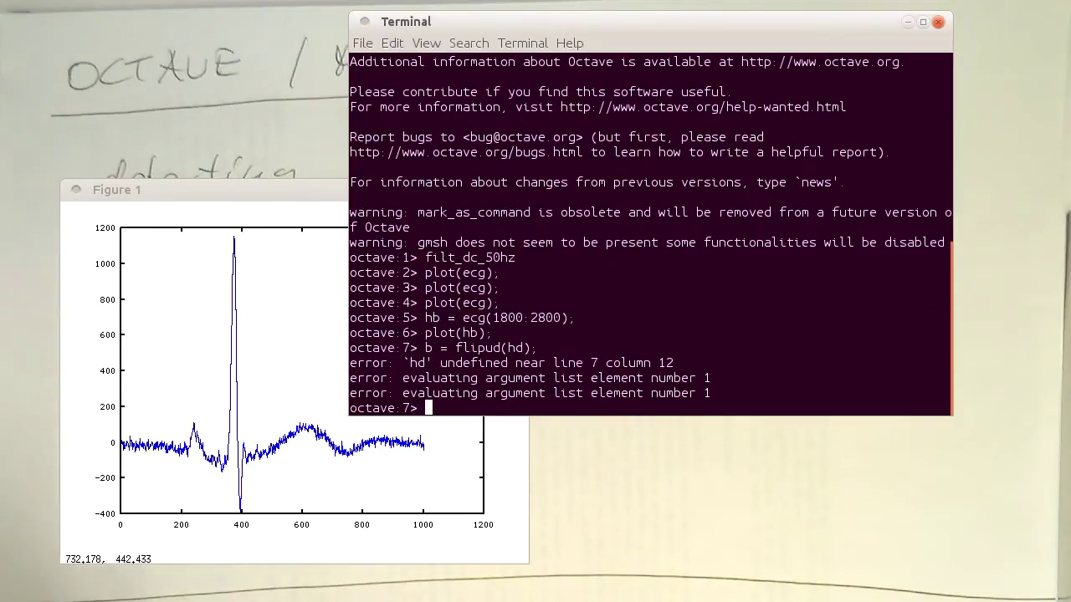
key(Up)
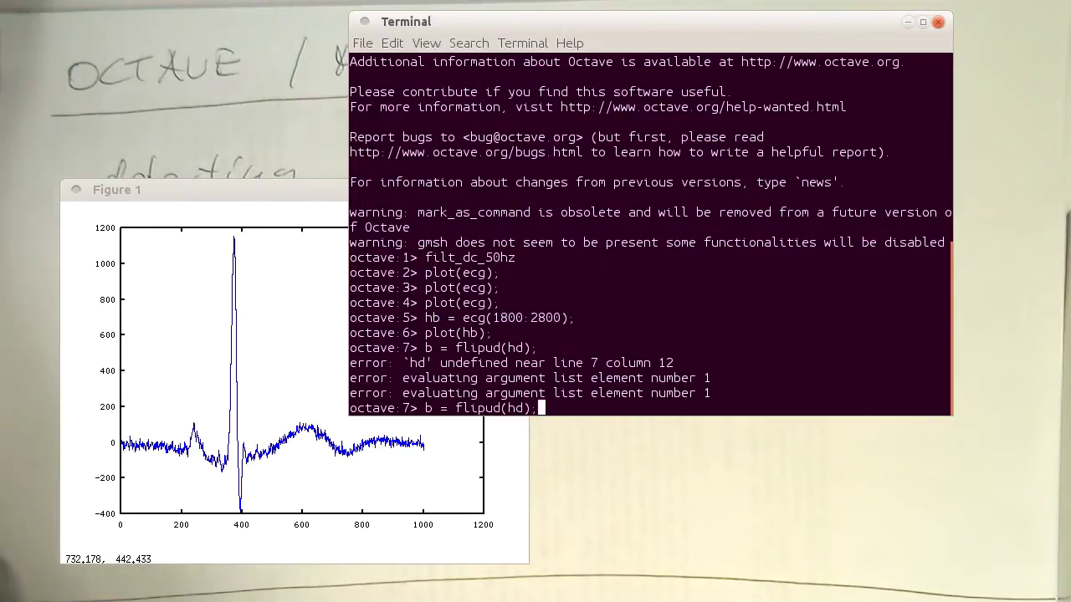
key(Left)
key(Left)
key(BackSpace)
text(b)
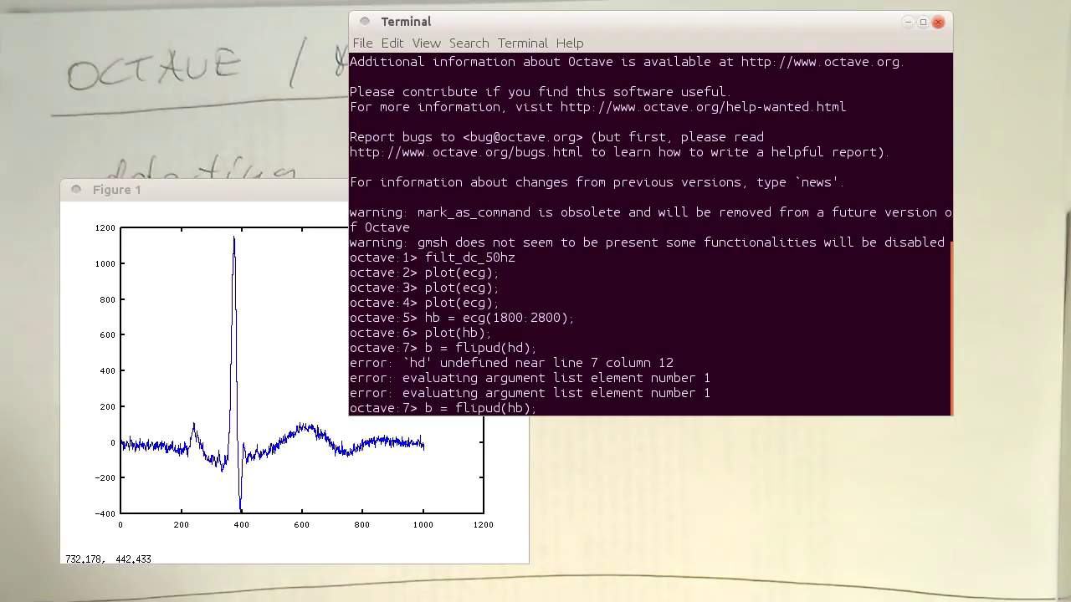
key(Return)
- Plot the template with plot(b); and move the terminal right to reveal it
text(plot(b)l;)
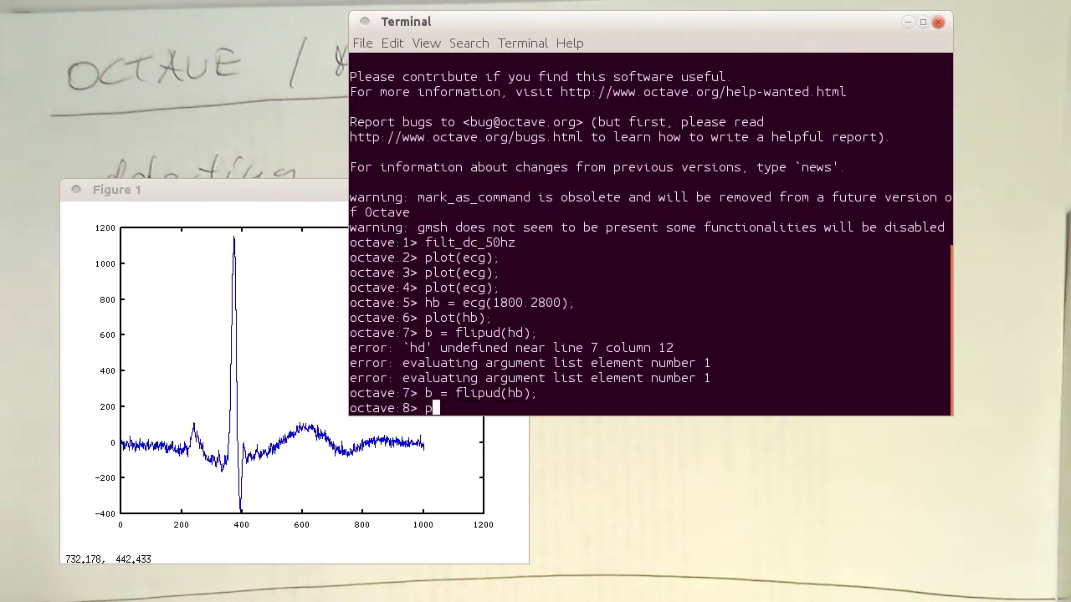
key(BackSpace)
key(BackSpace)
key(BackSpace)
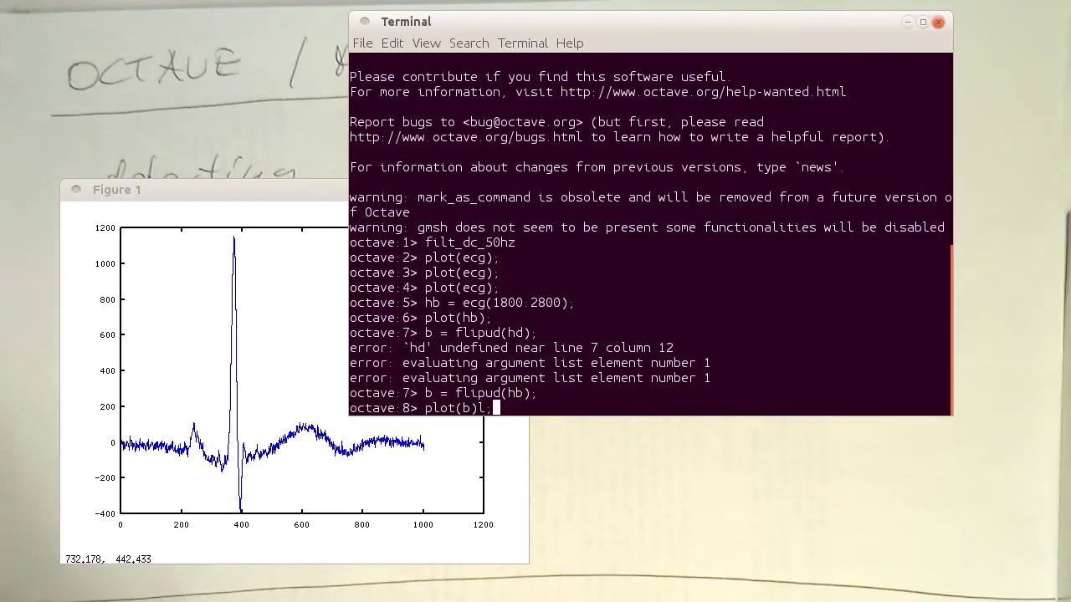
text();)
key(Return)
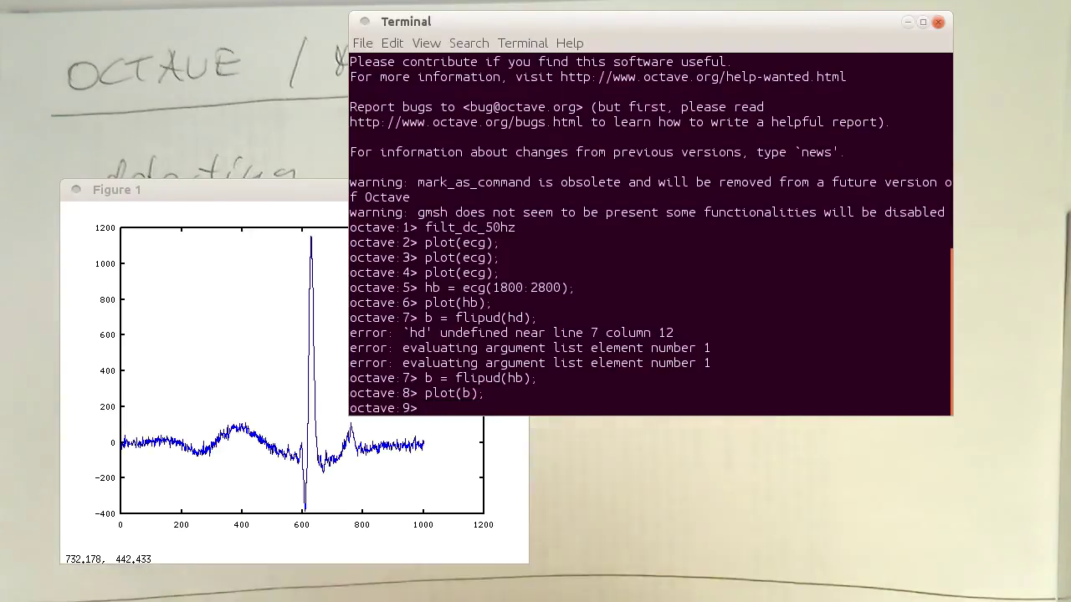
drag(575, 23, 676, 28)
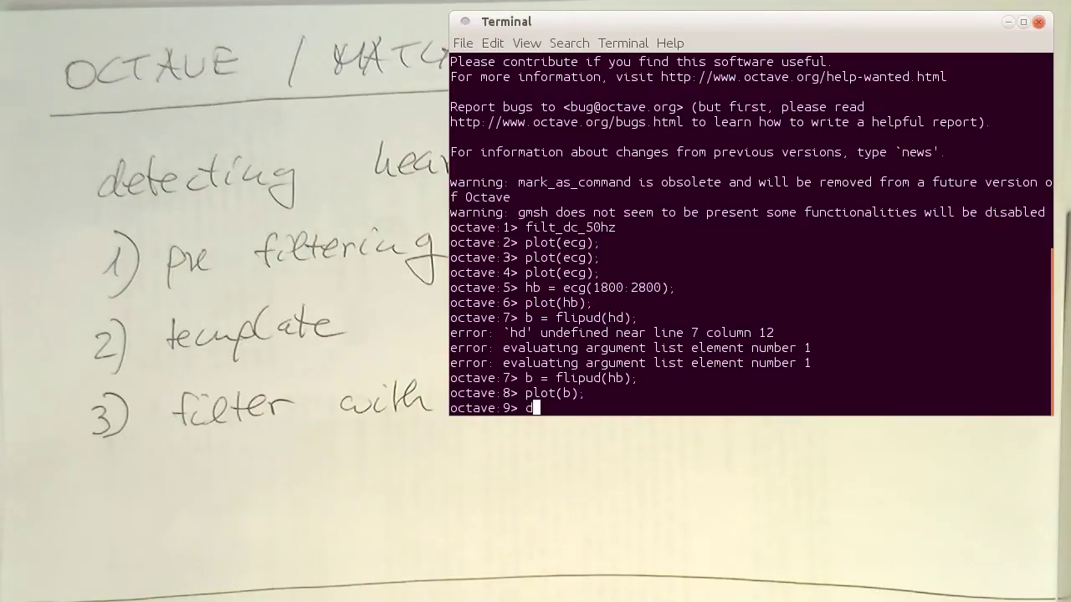
- Compute det = filter(b,1,ecg) and display it with plot(det);
text(det = filtre)
key(BackSpace)
key(BackSpace)
key(BackSpace)
text(ter(b,1,ecg);)
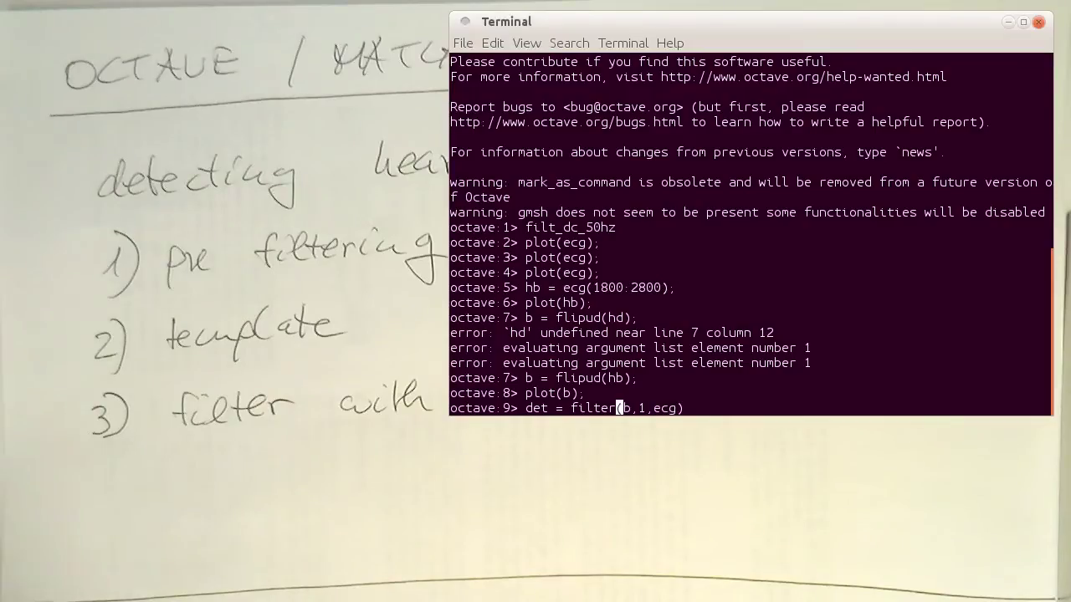
key(Return)
text(plot)
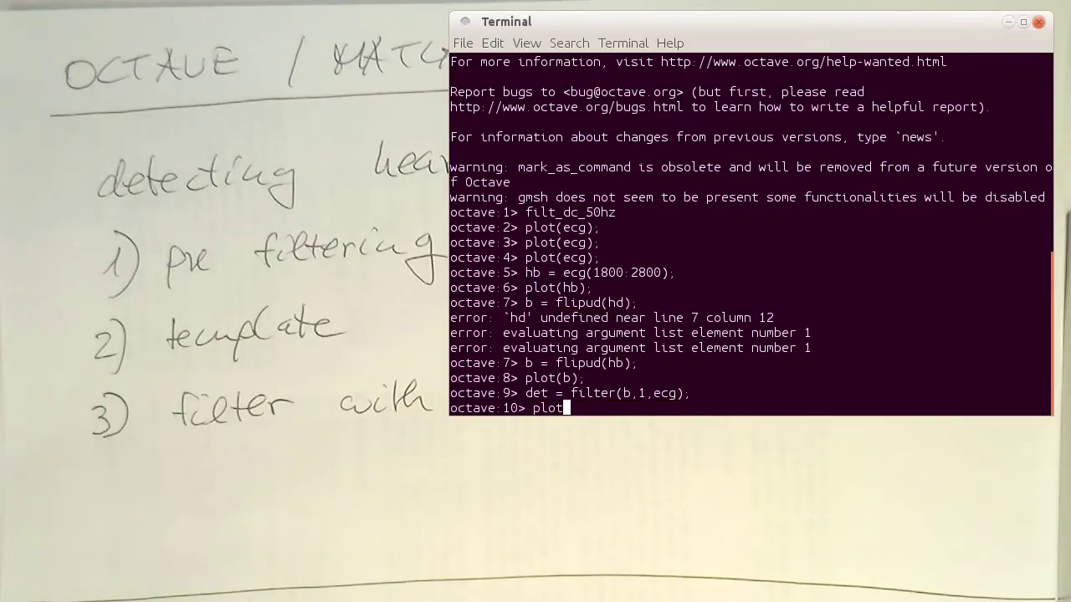
text((det);)
key(Return)
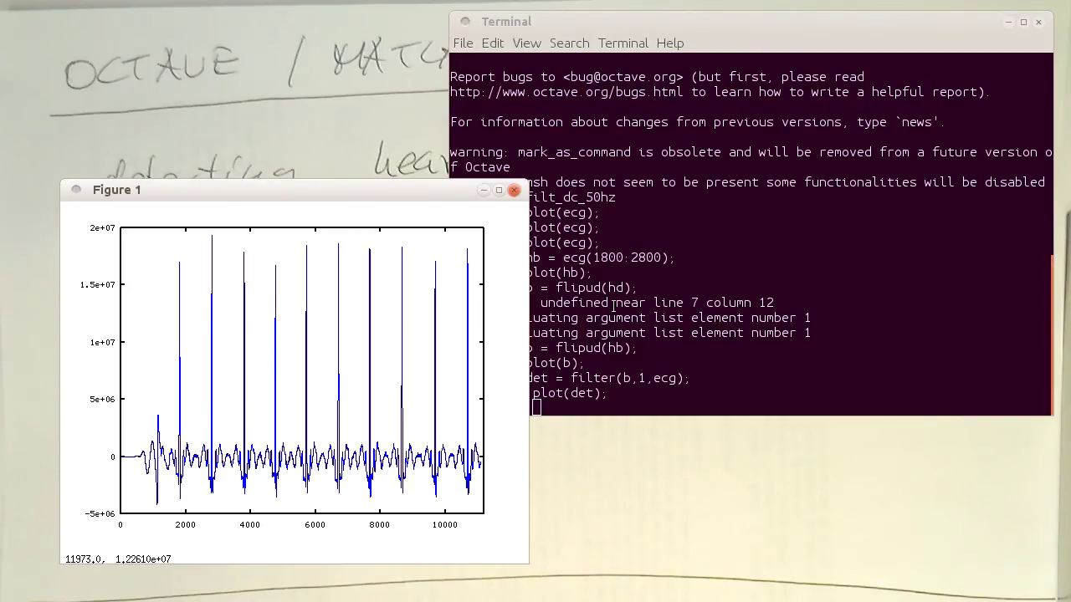
- Compute det_sq = det .^2 and plot it by editing the recalled command to plot(det_sq);
click(701, 318)
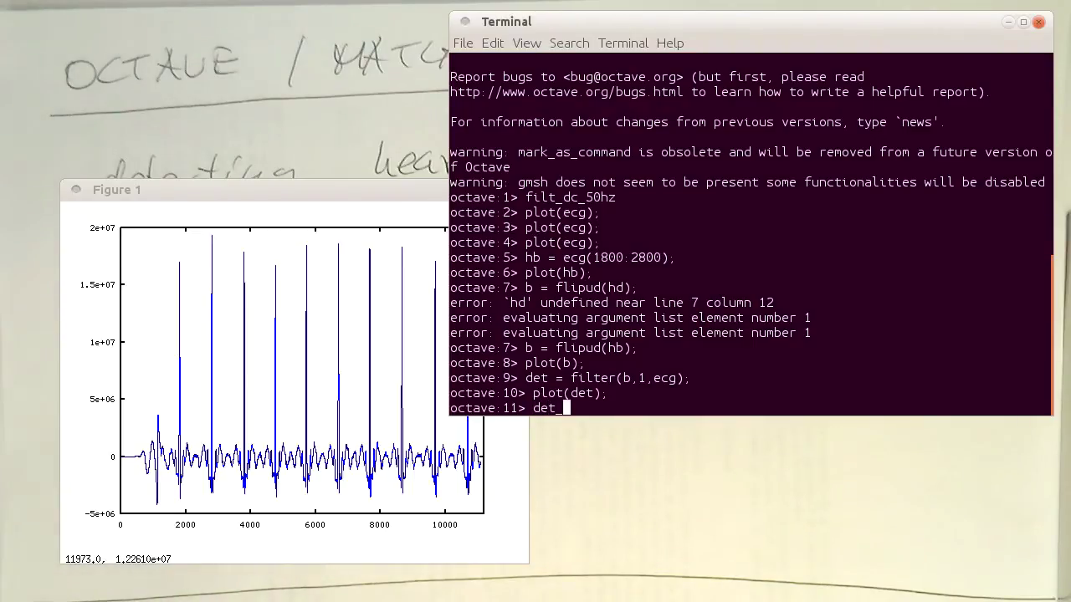
text(= det)
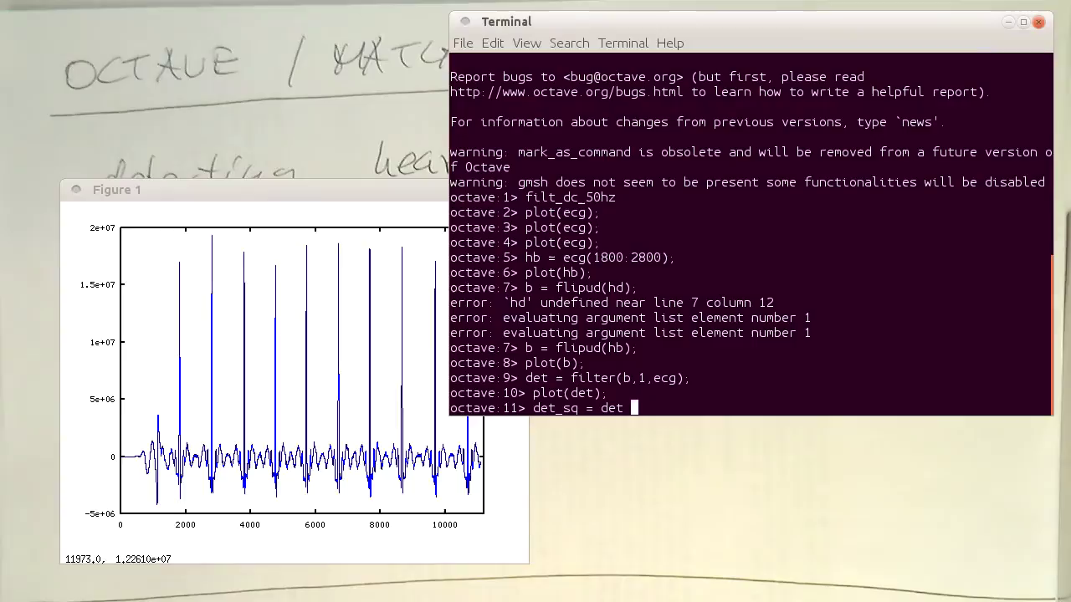
text( .^2;)
key(Return)
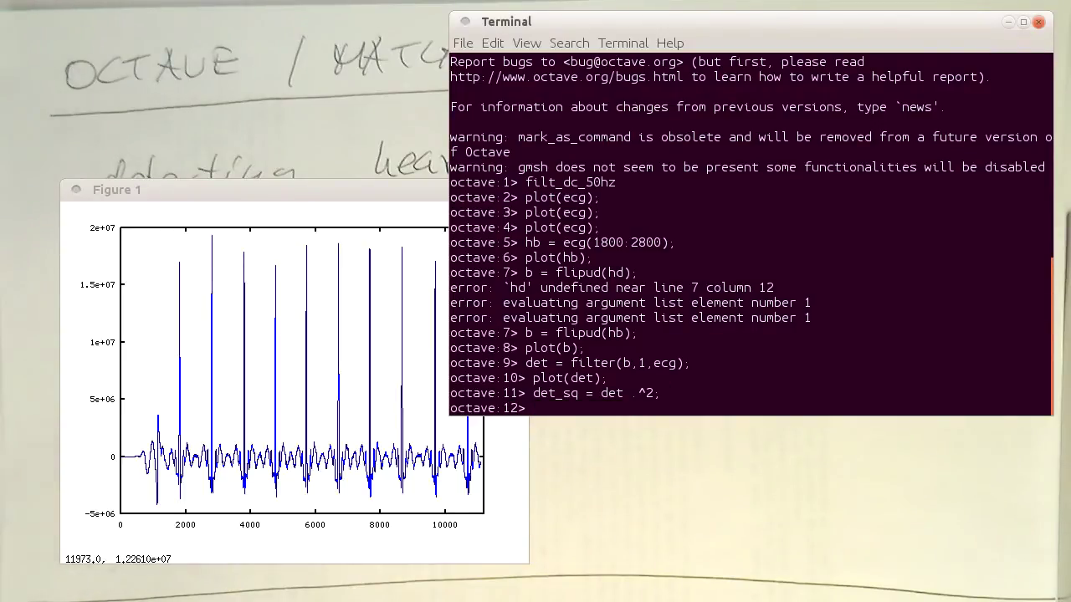
key(Up)
key(Up)
key(Left)
key(Left)
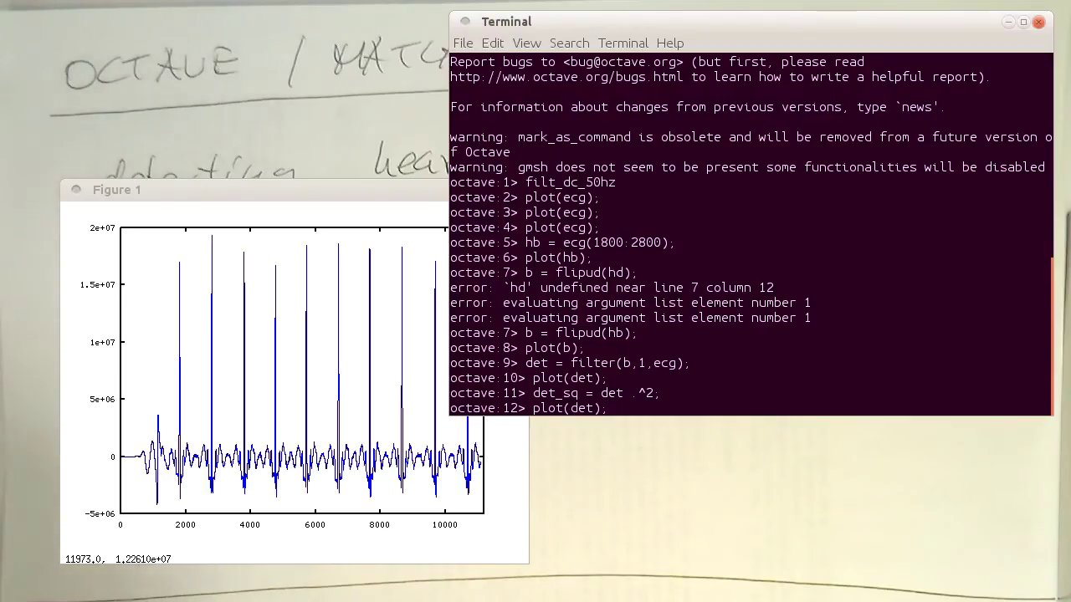
text(_sq)
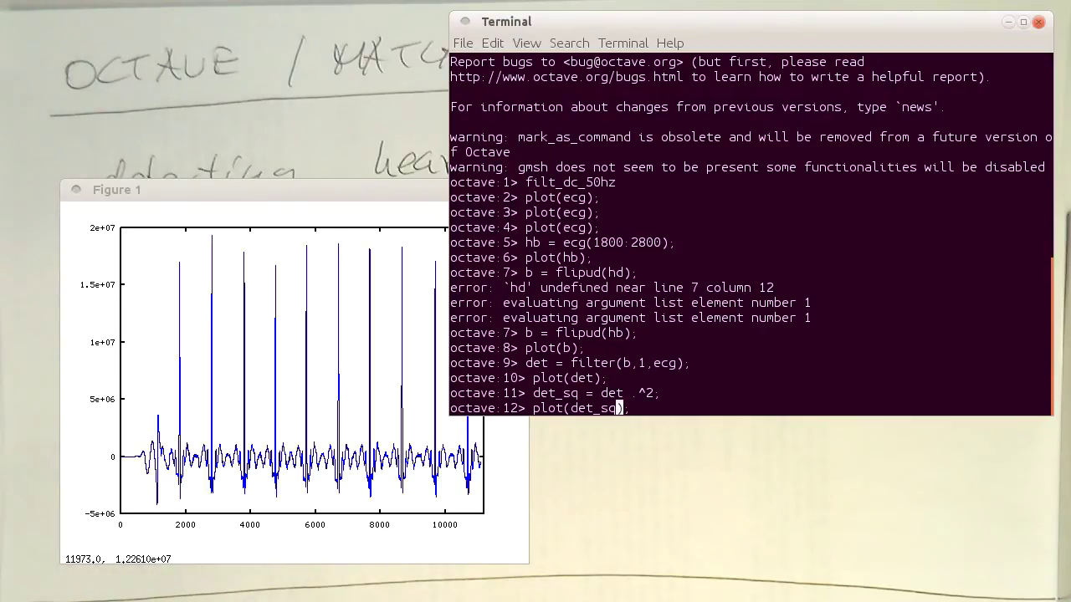
key(Return)
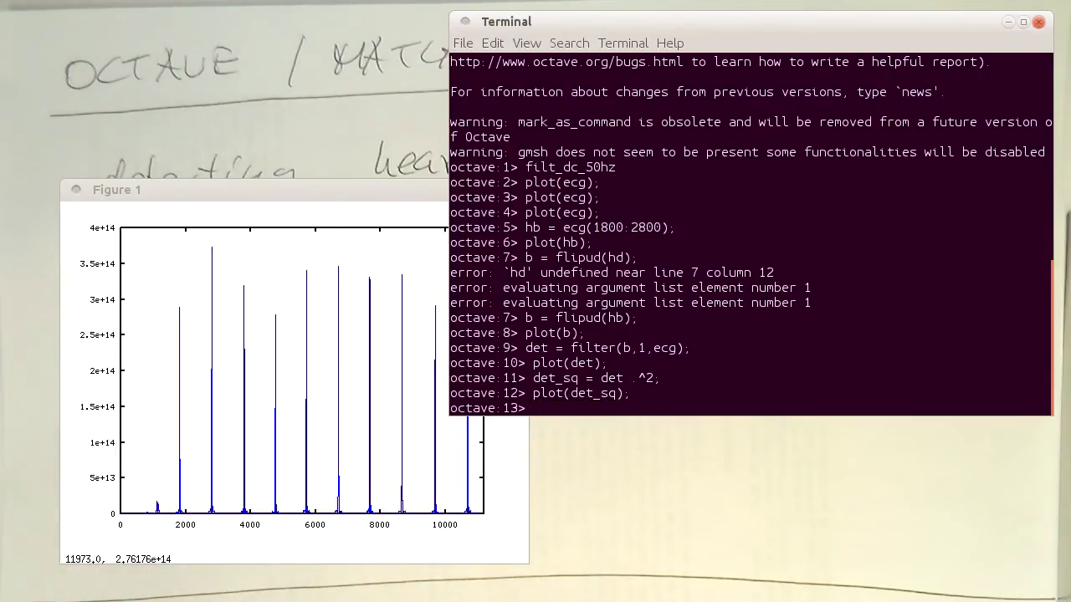